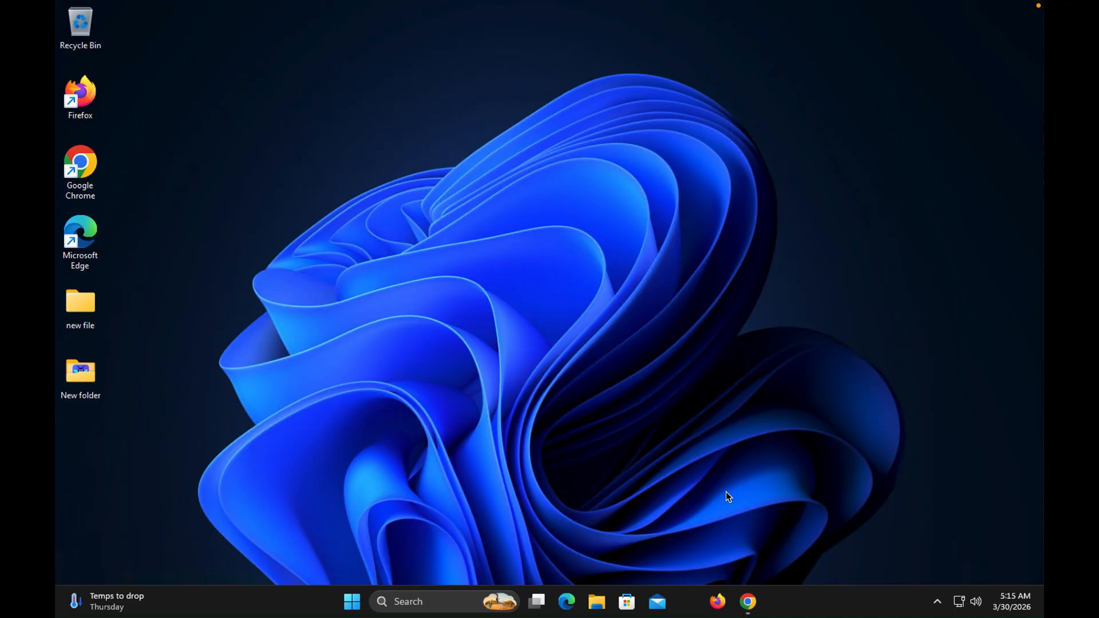
# - Download O&O AppBuster from the O&O Software website in Chrome and allow the program to run
pyautogui.click(748, 601)
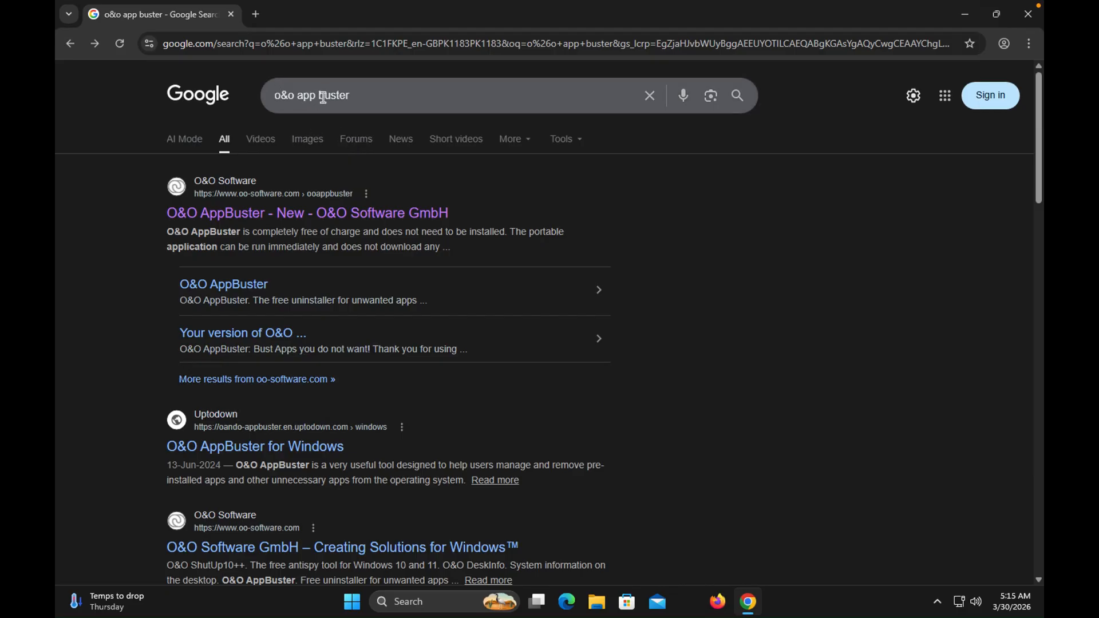
pyautogui.click(306, 218)
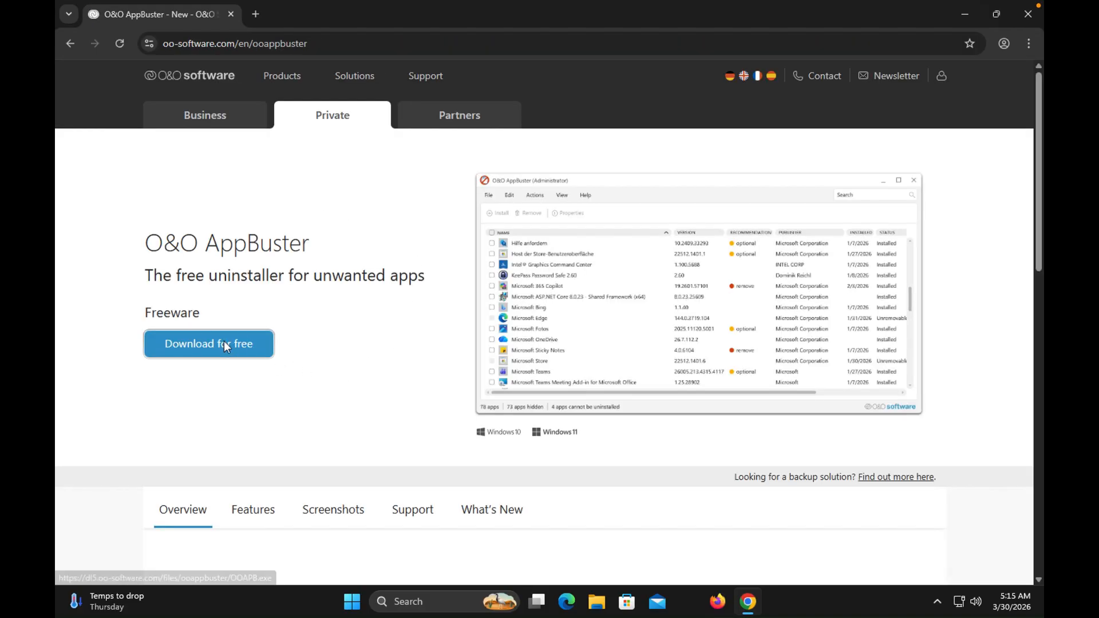
pyautogui.click(224, 343)
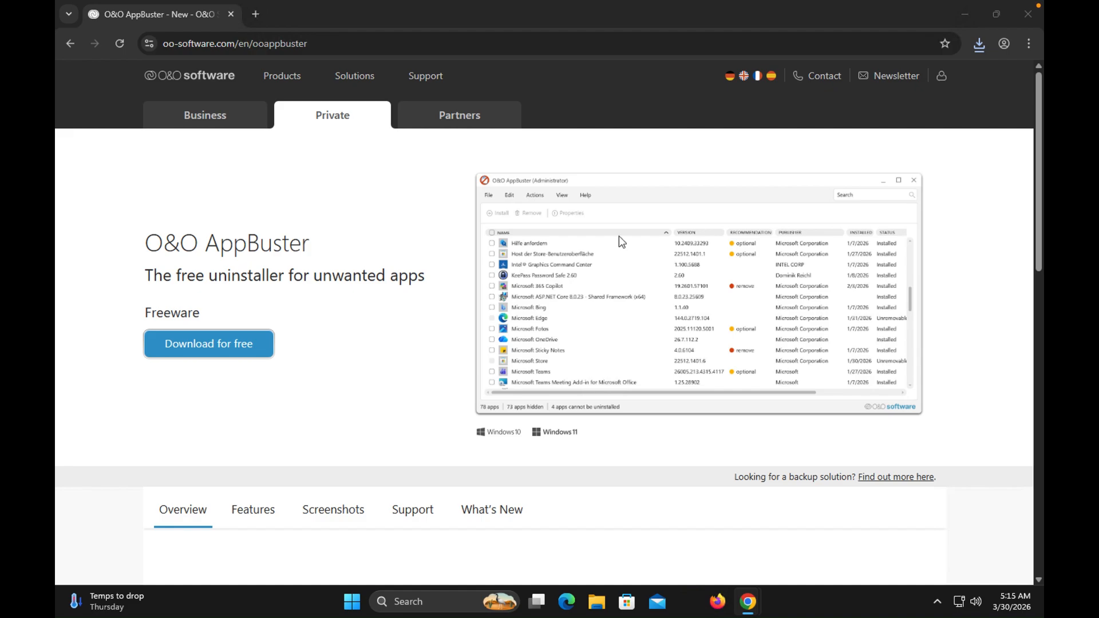
pyautogui.click(966, 15)
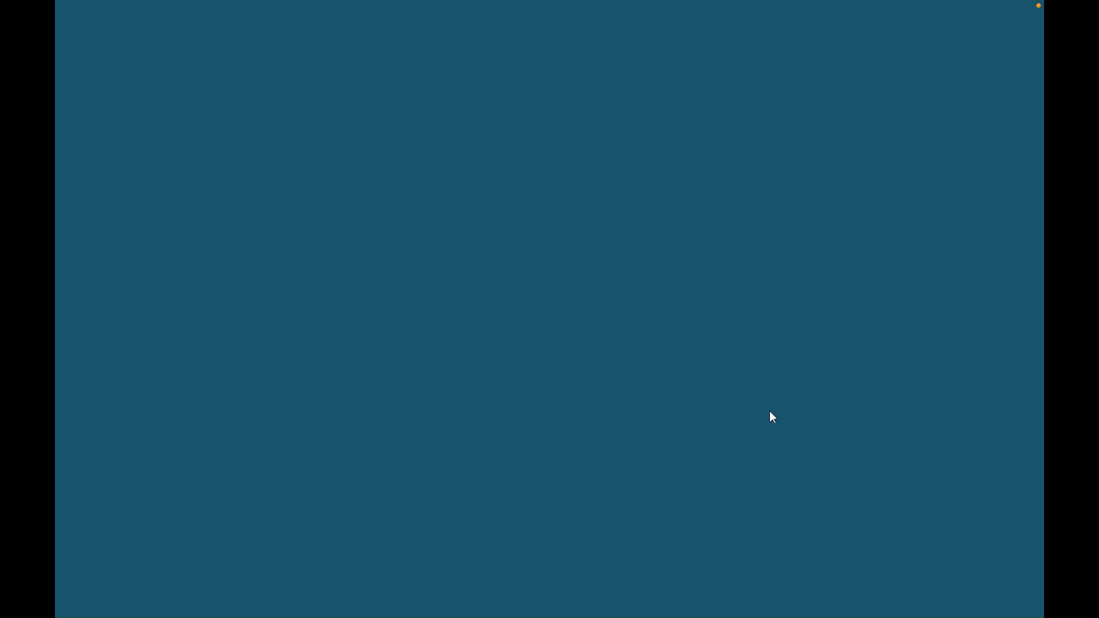
pyautogui.click(492, 415)
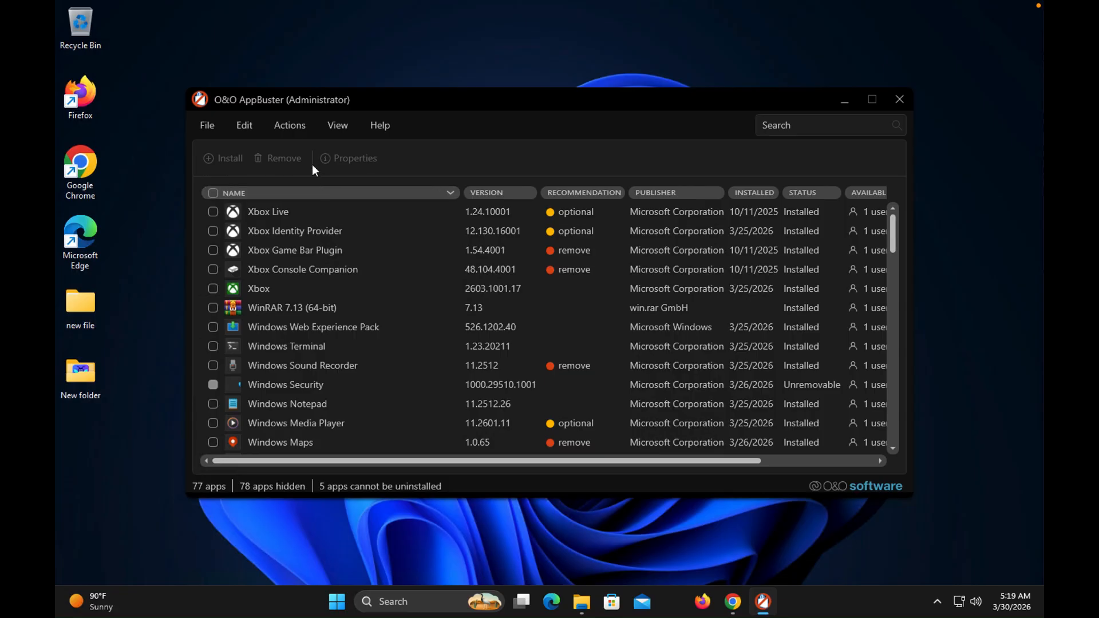
# - Select all apps recommended for removal in O&O AppBuster
pyautogui.click(251, 126)
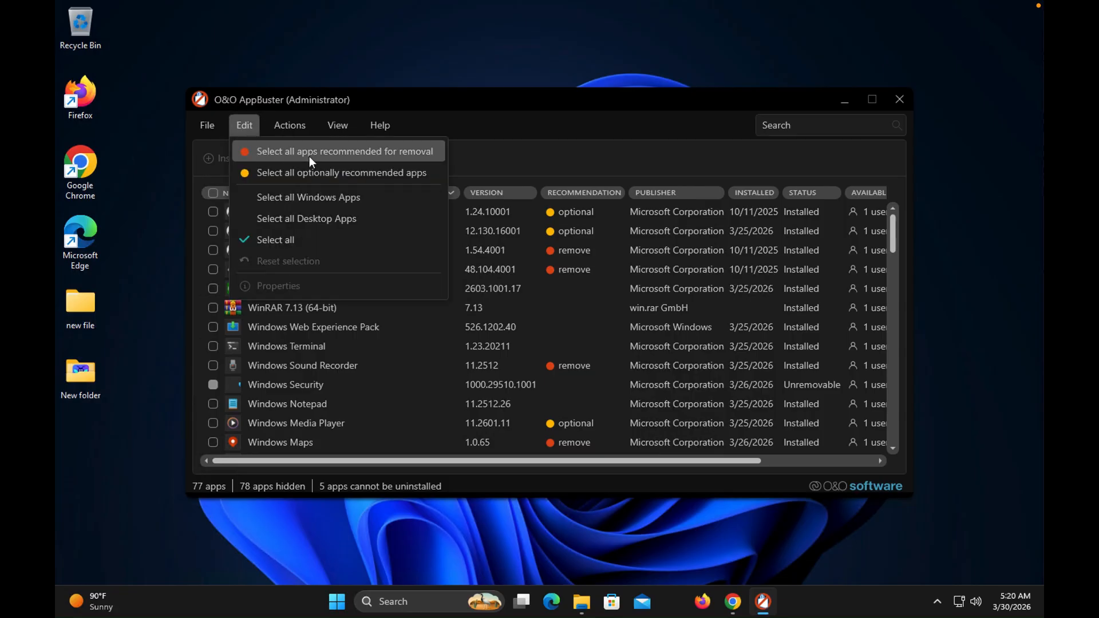
pyautogui.click(332, 152)
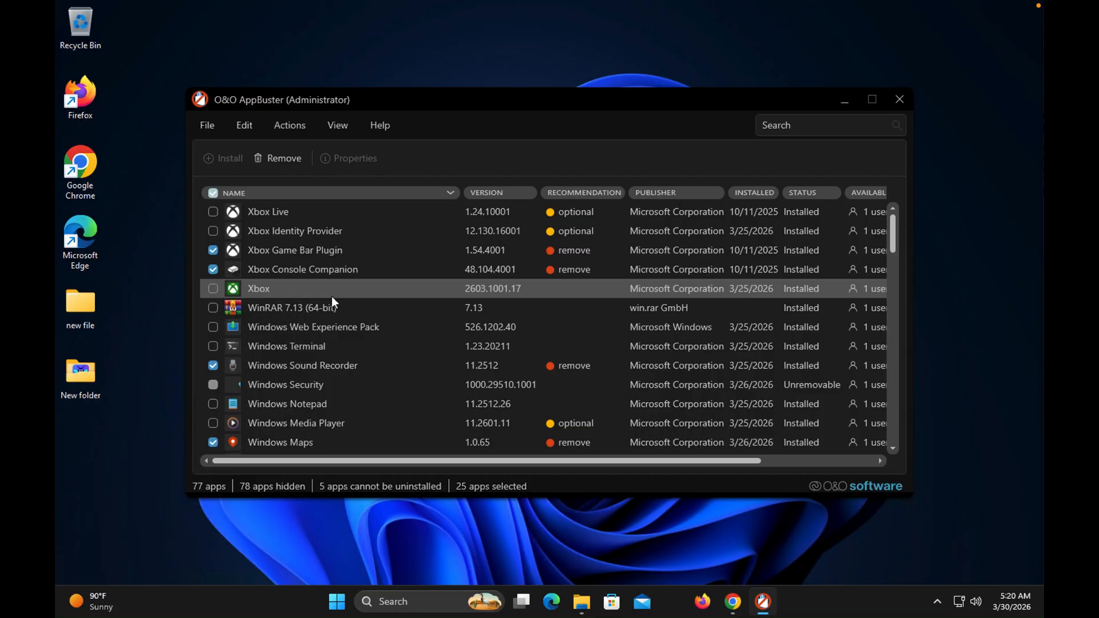
# - Review the whole app list to check which apps are marked for removal
pyautogui.scroll(-2, 771, 314)
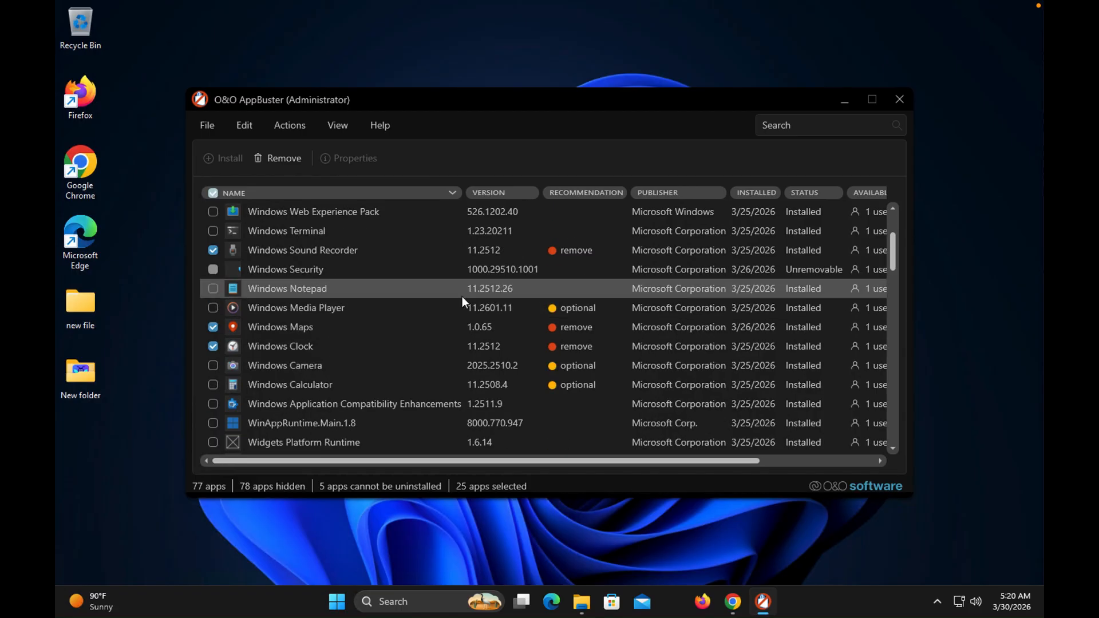
pyautogui.scroll(-4, 446, 302)
pyautogui.scroll(-9, 433, 308)
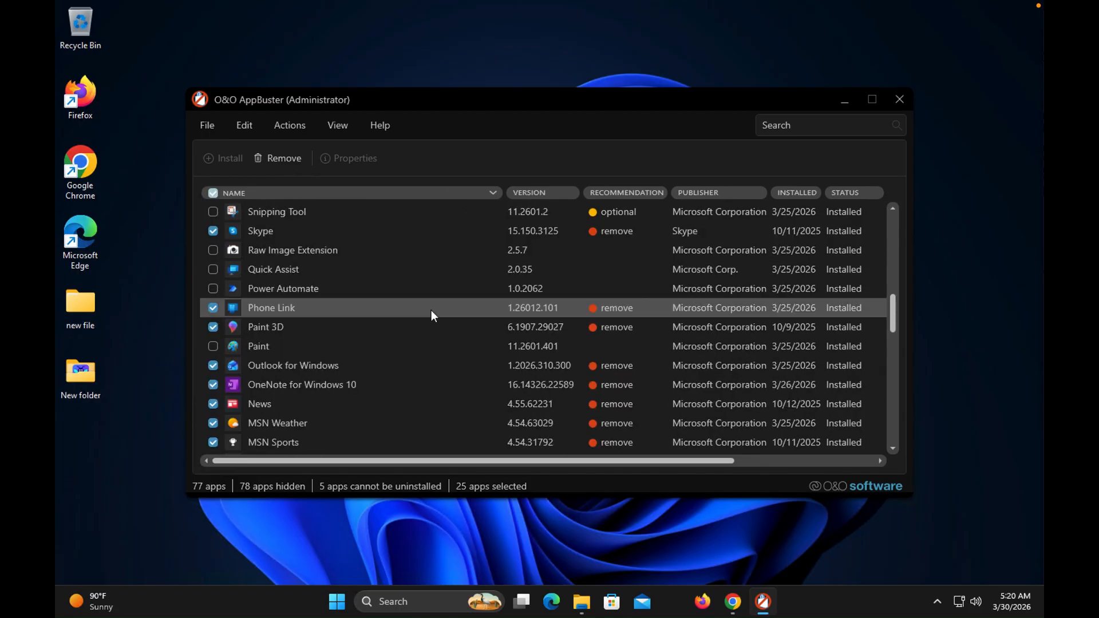
pyautogui.scroll(-2, 430, 310)
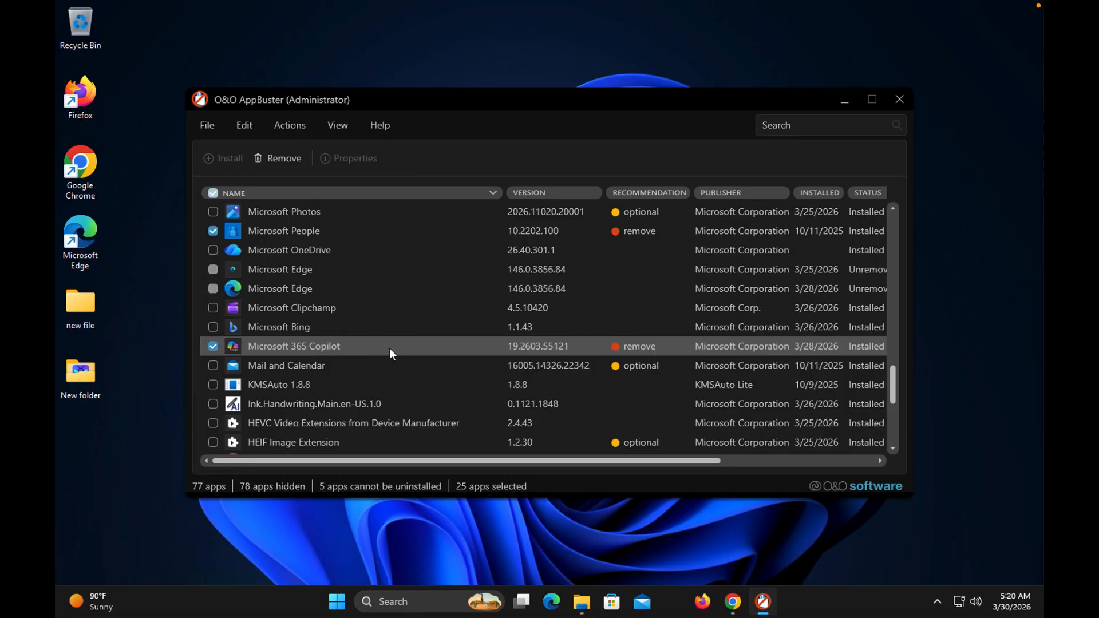
pyautogui.scroll(-3, 399, 347)
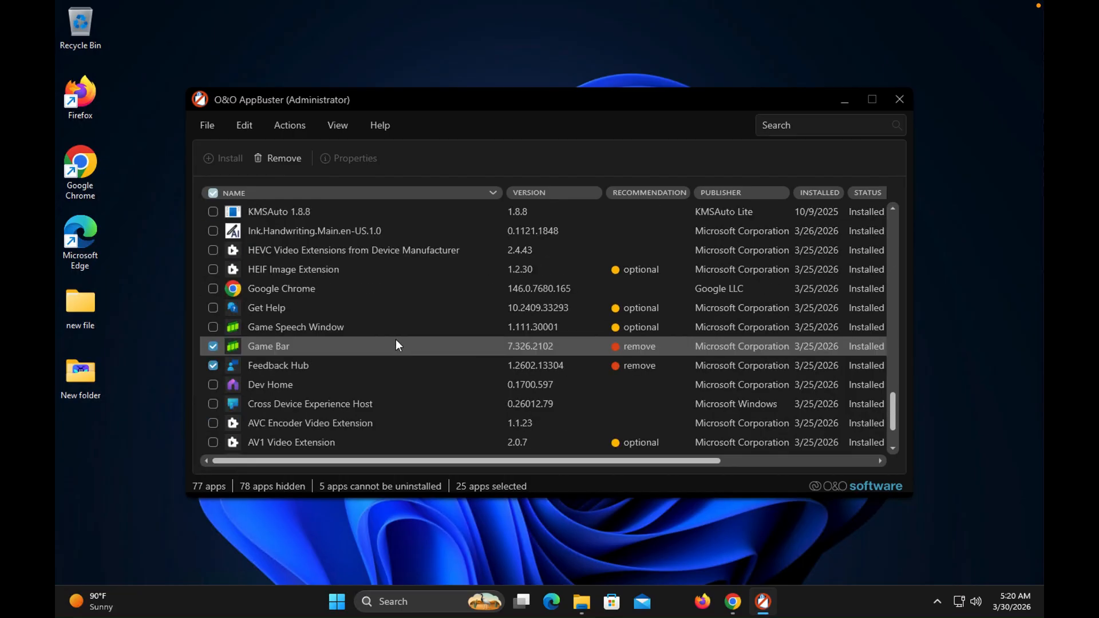
pyautogui.scroll(-2, 396, 344)
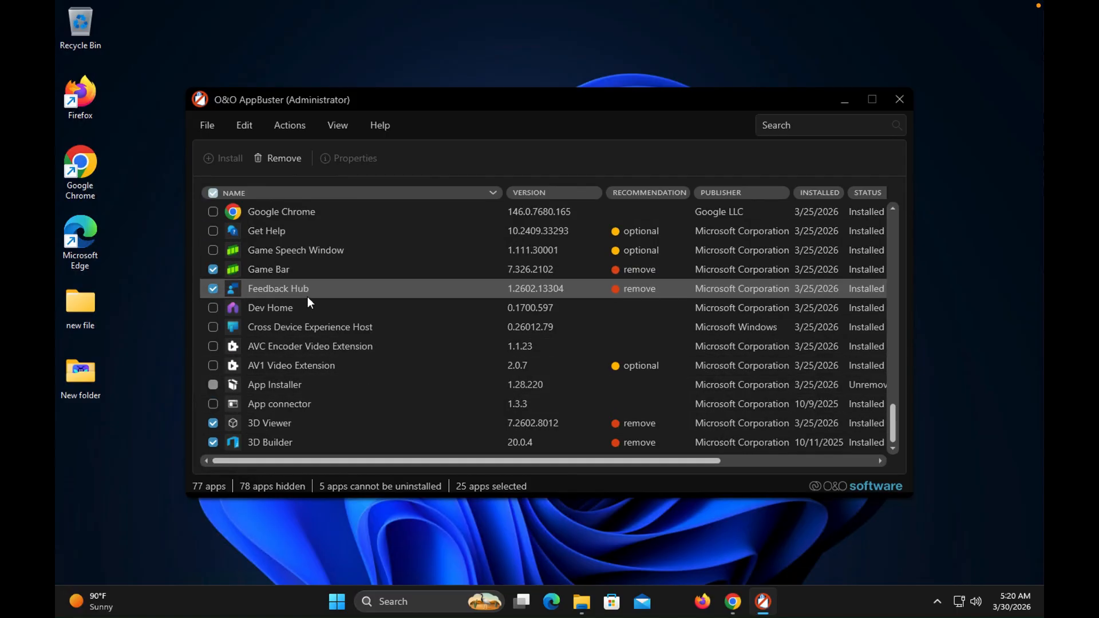
pyautogui.scroll(9, 389, 304)
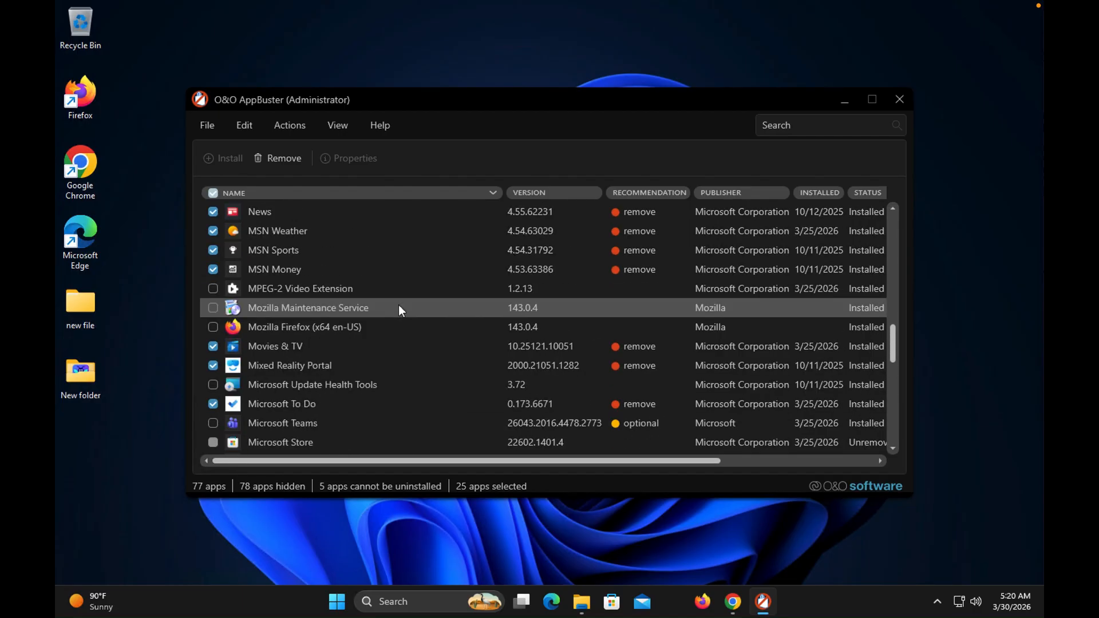
pyautogui.scroll(3, 399, 305)
pyautogui.scroll(1, 308, 260)
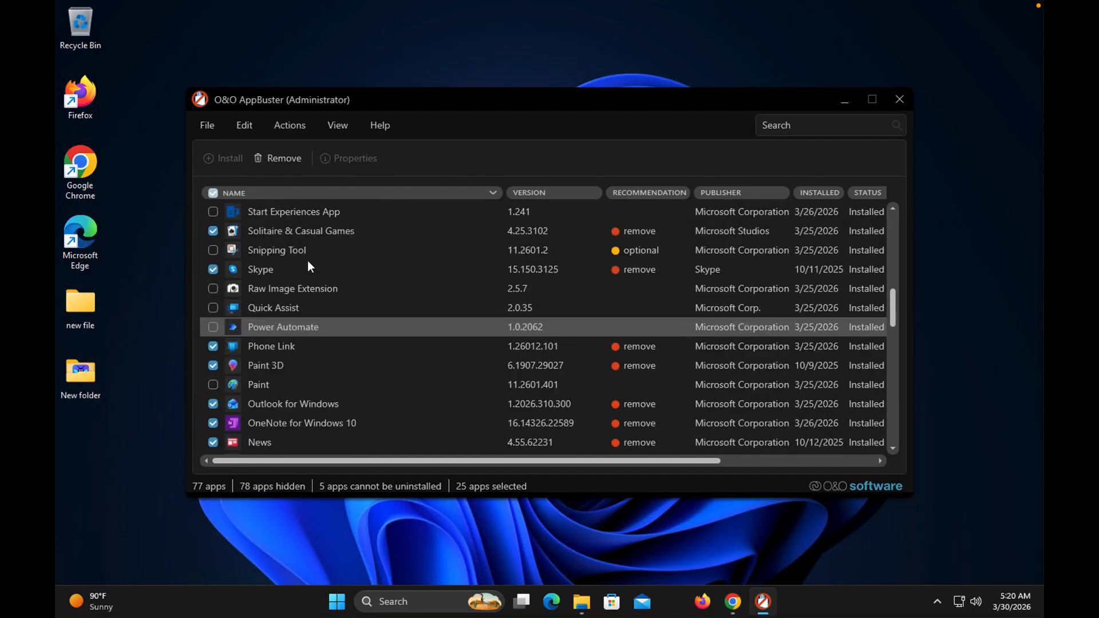
pyautogui.scroll(2, 320, 259)
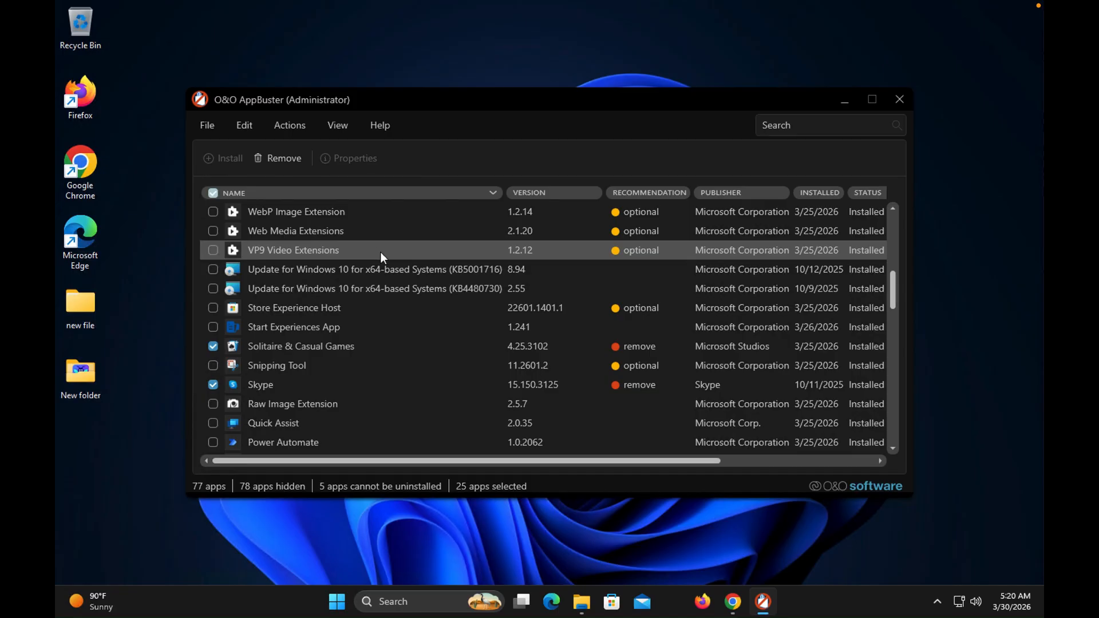
pyautogui.scroll(4, 417, 287)
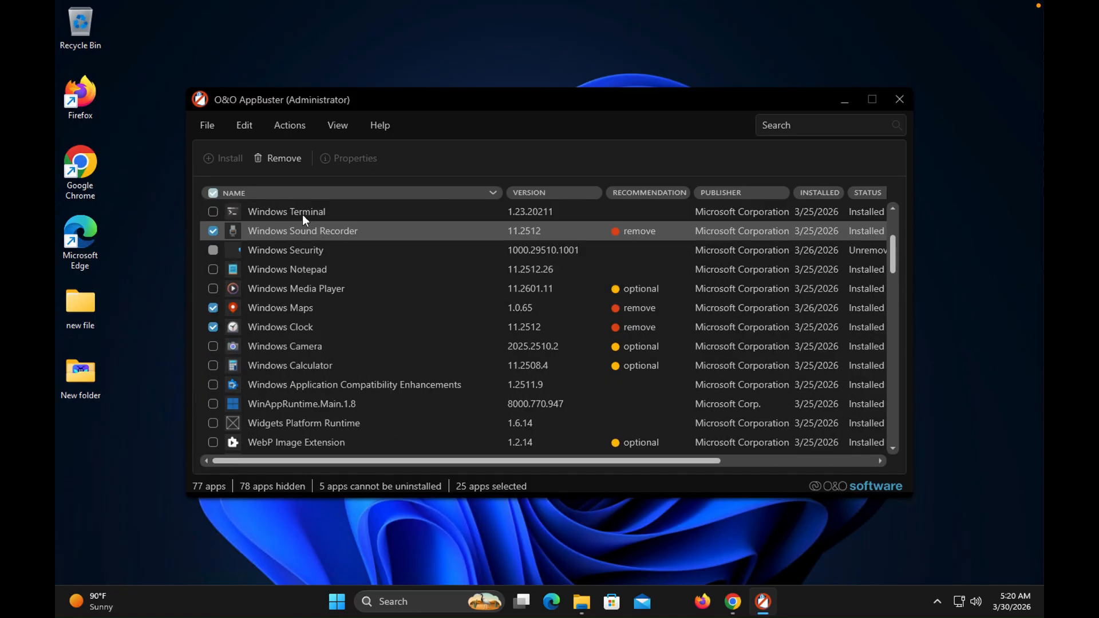
# - Uninstall the selected apps for the current user only, continuing without a system restore point
pyautogui.click(279, 159)
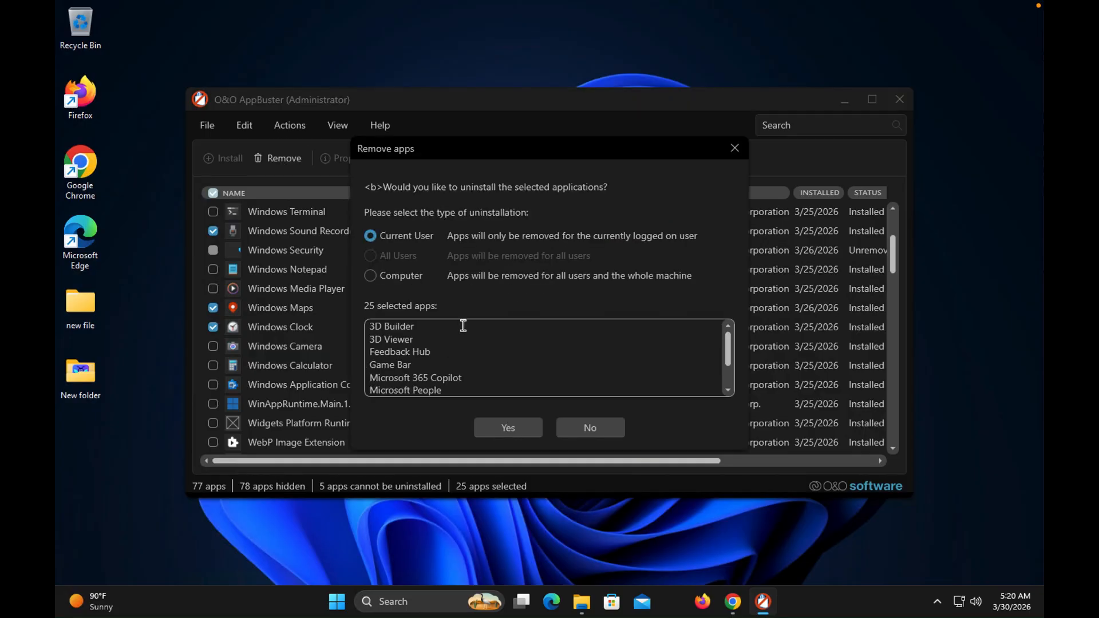
pyautogui.click(403, 280)
pyautogui.click(375, 237)
pyautogui.click(420, 275)
pyautogui.click(400, 237)
pyautogui.click(509, 429)
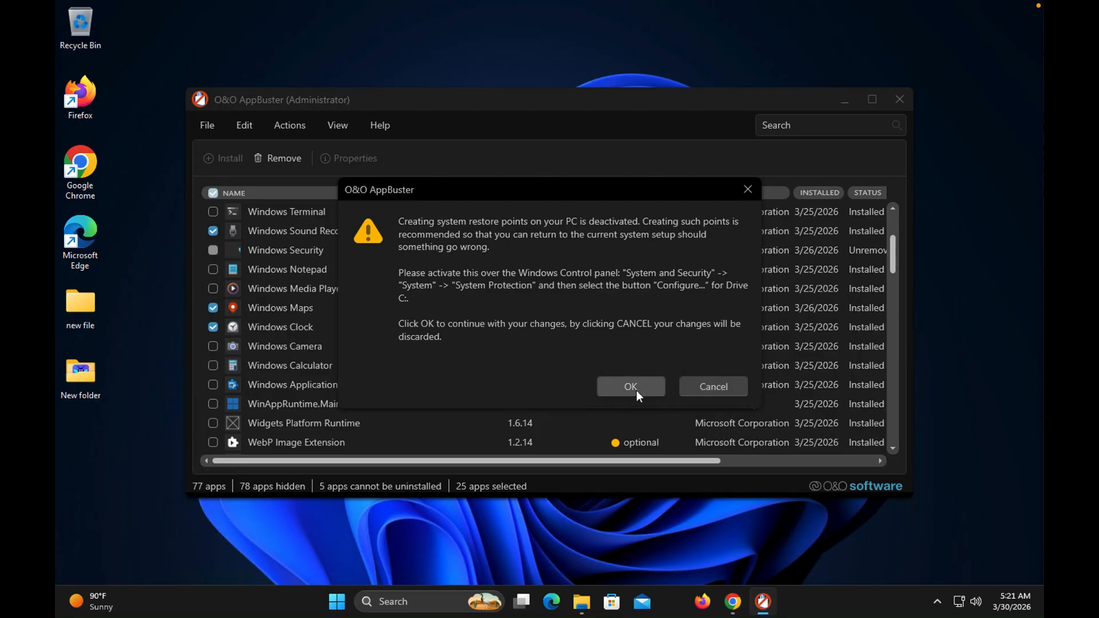
pyautogui.click(639, 388)
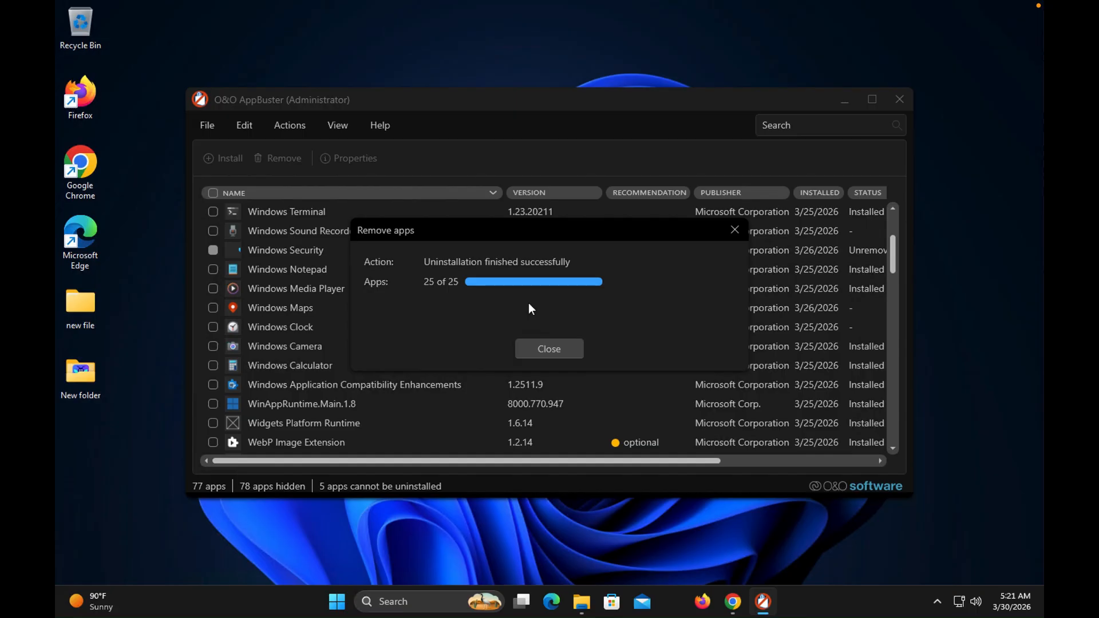
pyautogui.click(575, 353)
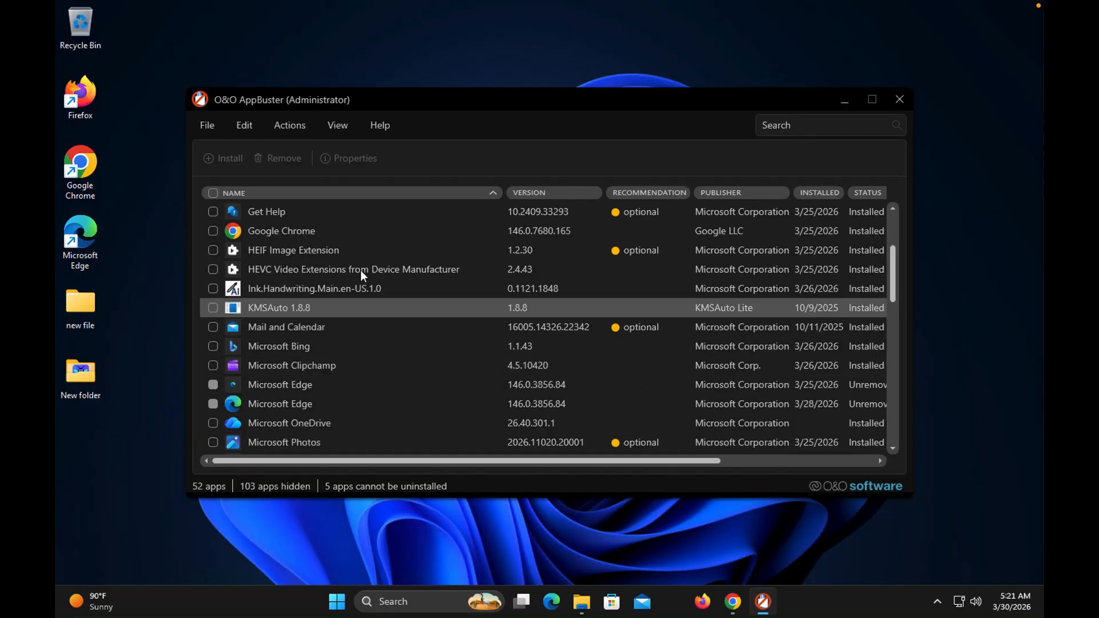
# - Look through the apps that remain in the list after the removal
pyautogui.scroll(3, 303, 298)
pyautogui.scroll(-9, 312, 337)
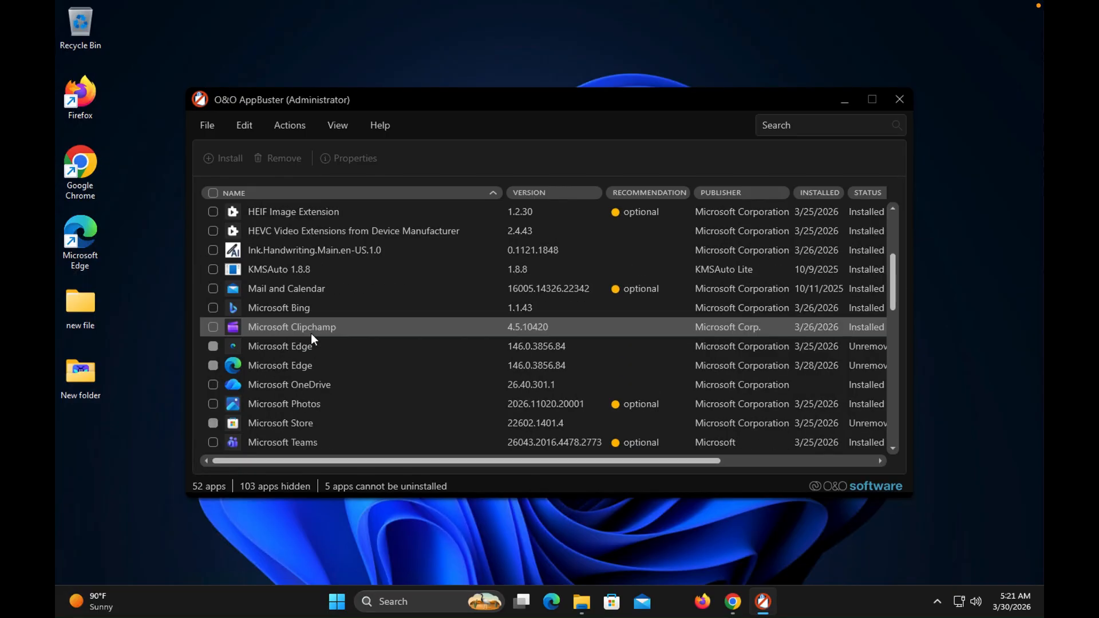
pyautogui.scroll(5, 312, 337)
pyautogui.scroll(4, 311, 337)
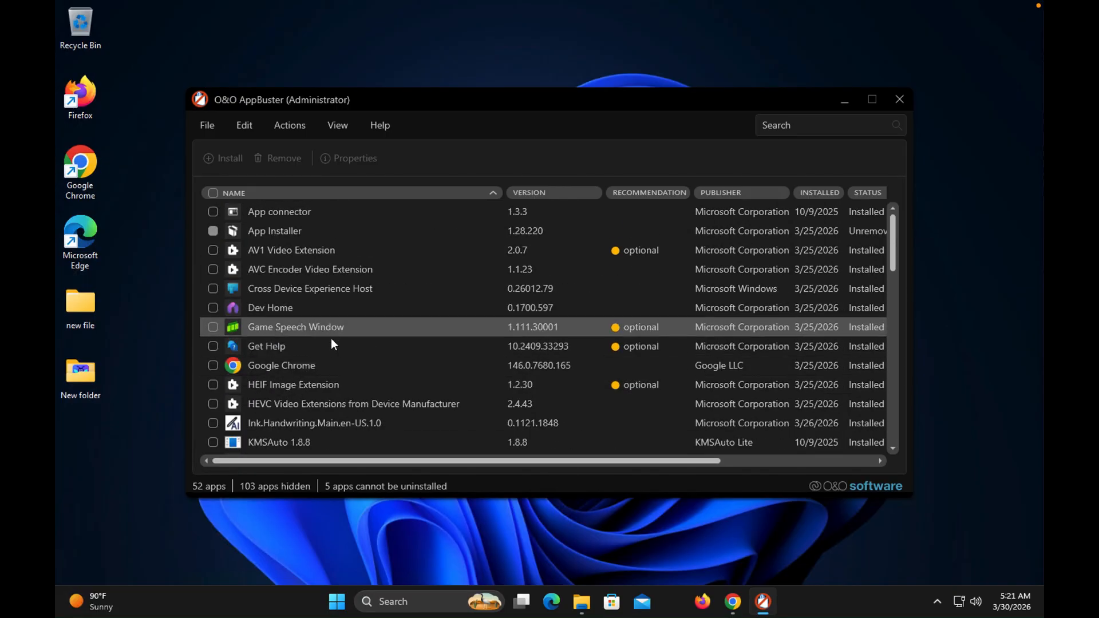
pyautogui.scroll(-1, 315, 367)
pyautogui.scroll(-3, 315, 364)
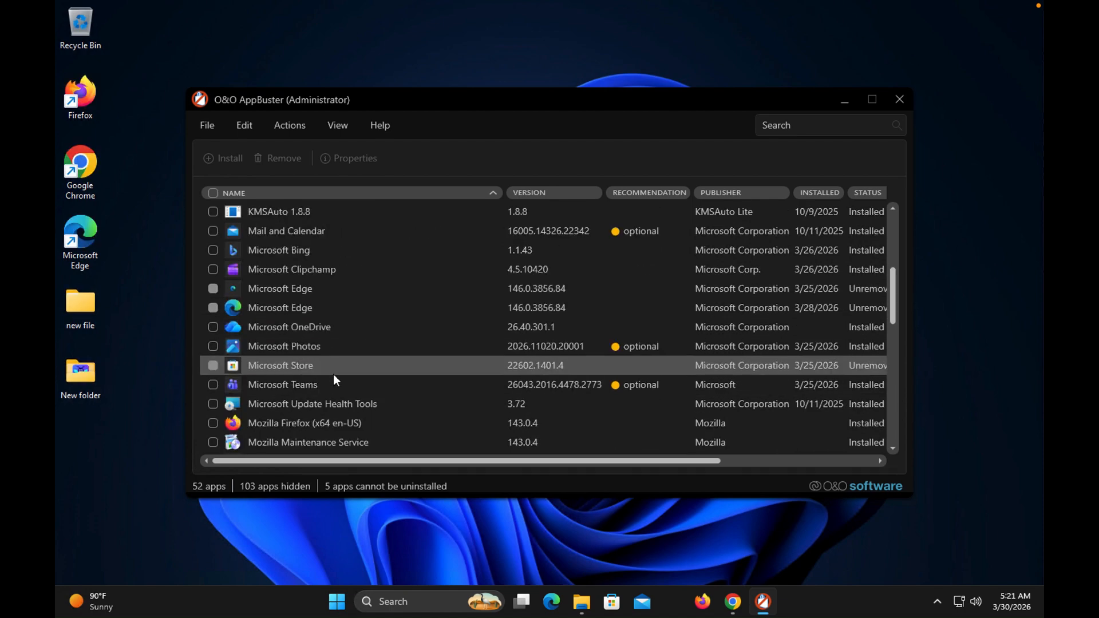
pyautogui.scroll(4, 353, 329)
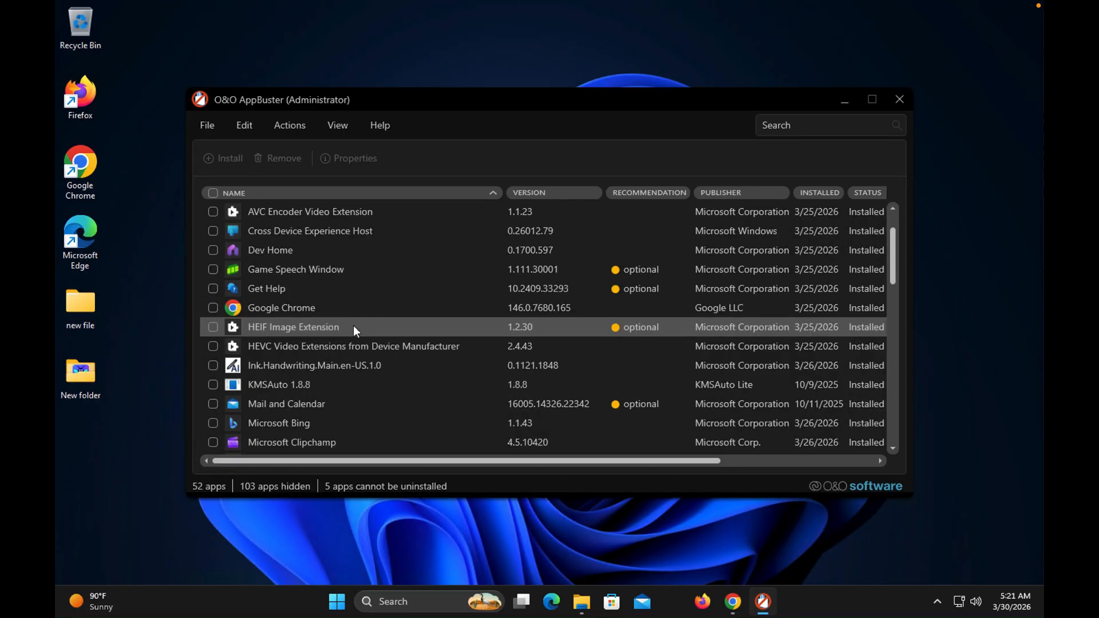